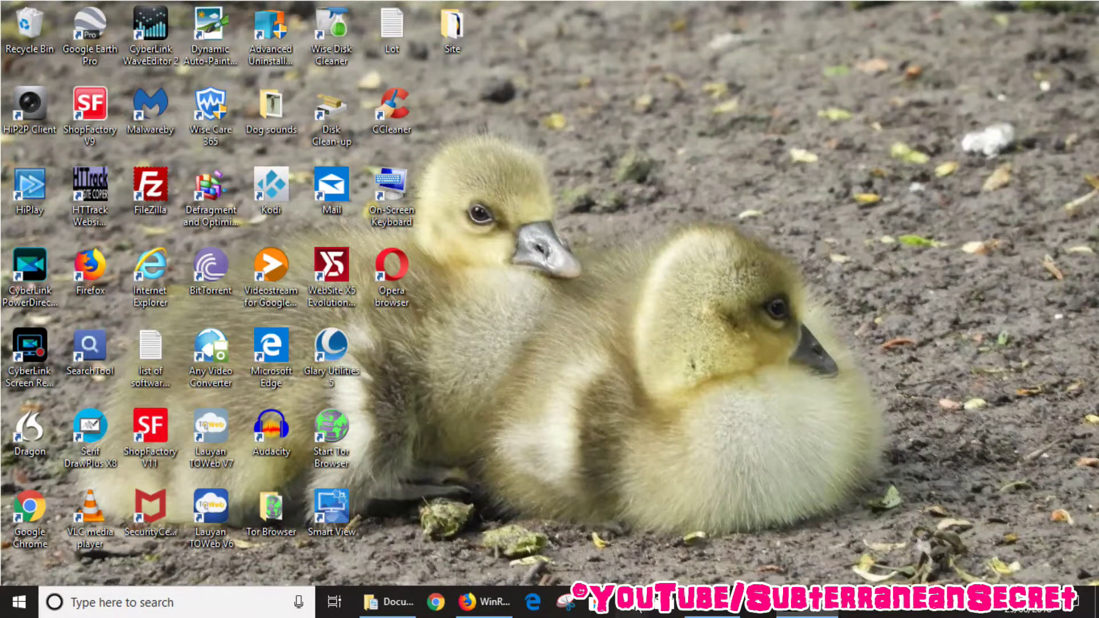
# Save a new Notepad note under the file name qwerty in Documents.
pyautogui.click(632, 607)
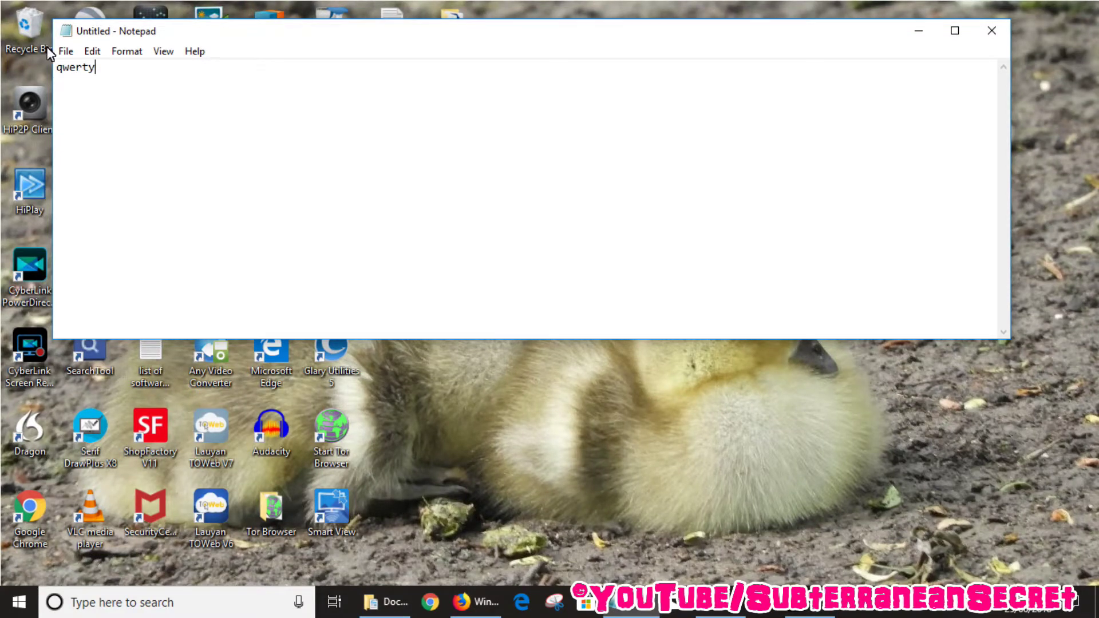
pyautogui.click(65, 51)
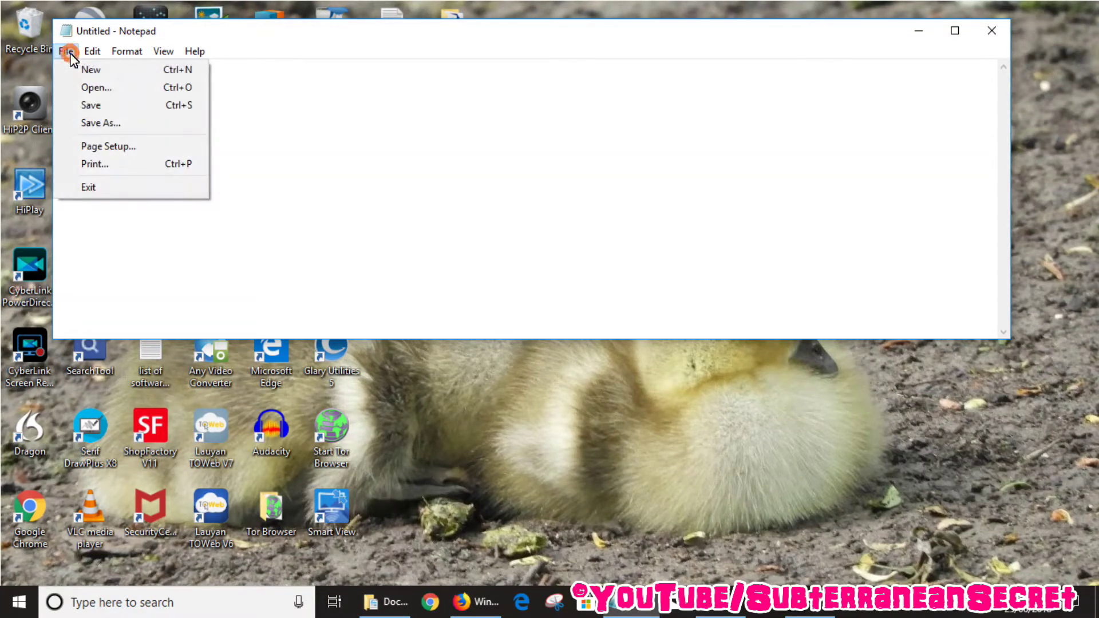
pyautogui.click(99, 124)
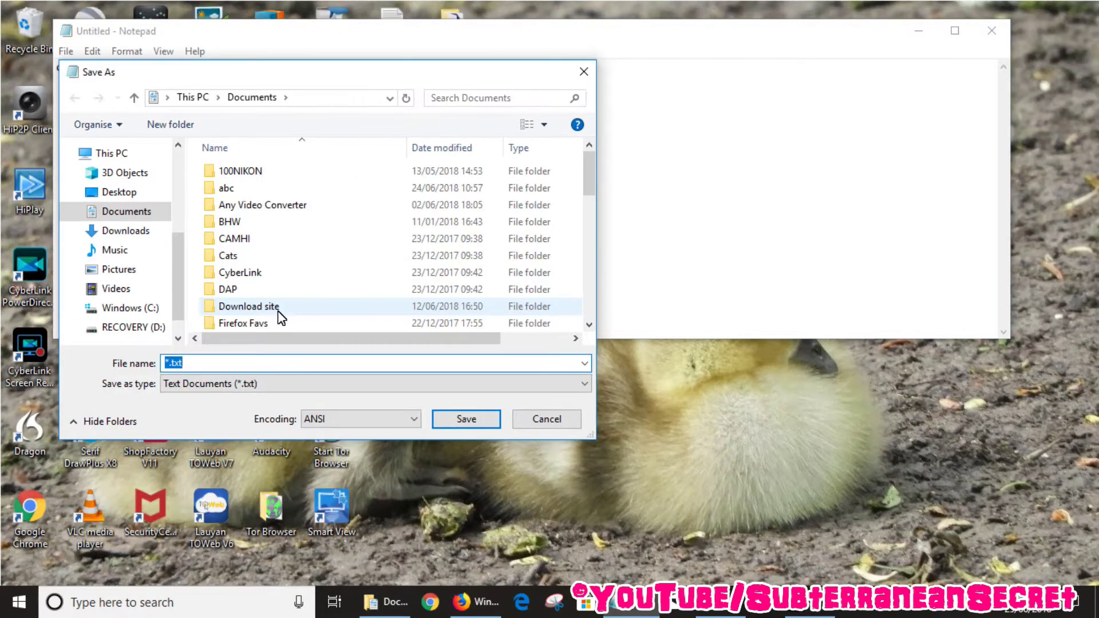
pyautogui.write('qwerty.com')
pyautogui.click(475, 419)
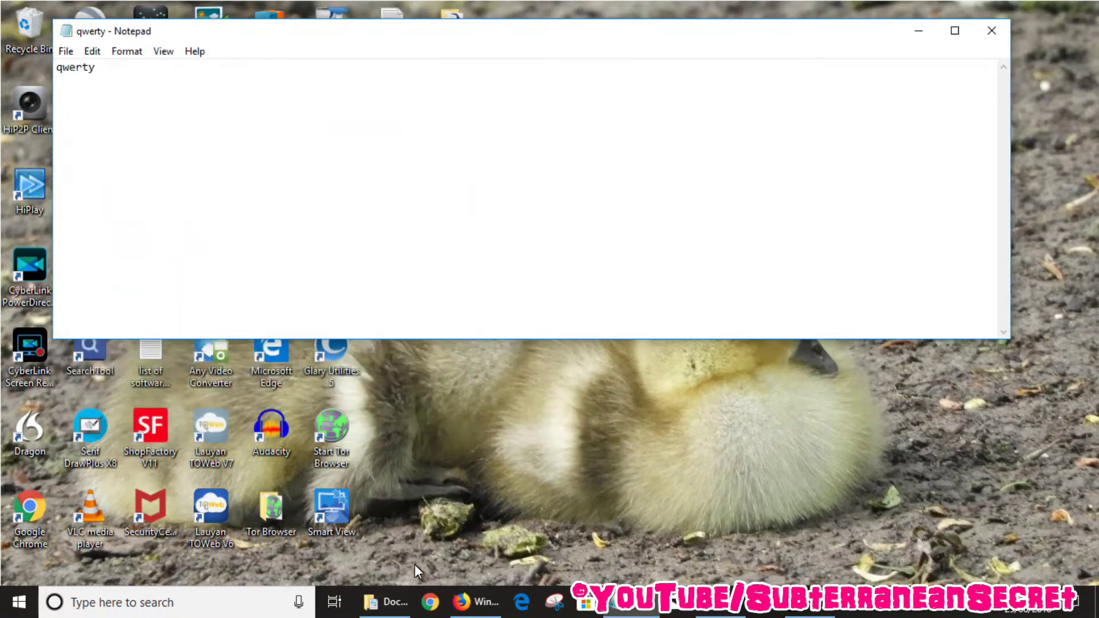
# Close Notepad, try running qwerty from Documents (it can't run), then return to the RARLAB page.
pyautogui.click(1002, 30)
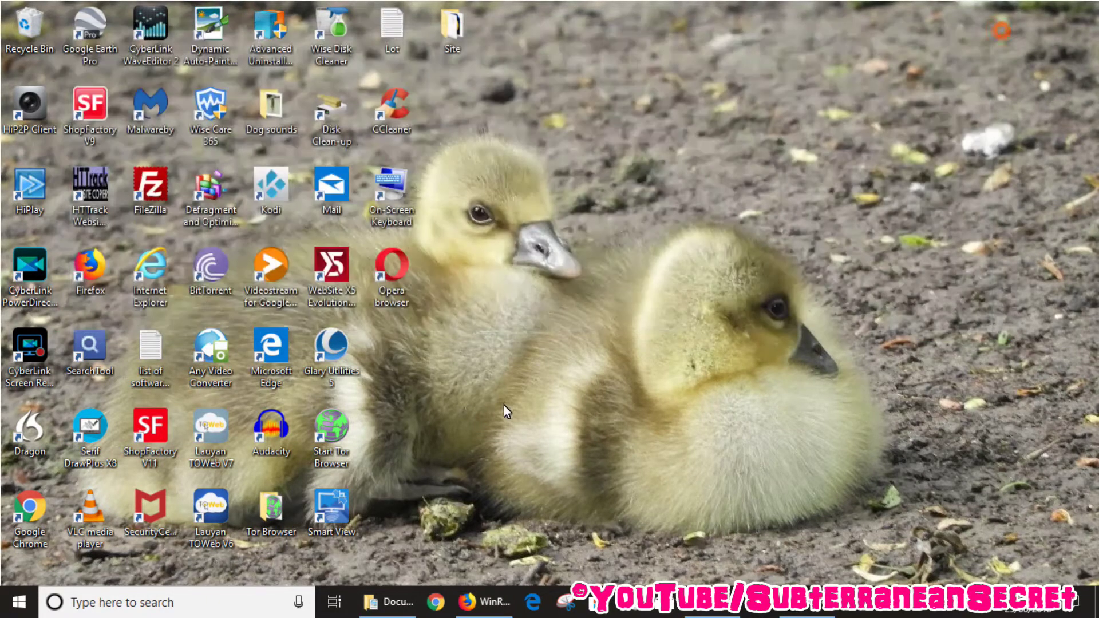
pyautogui.click(394, 612)
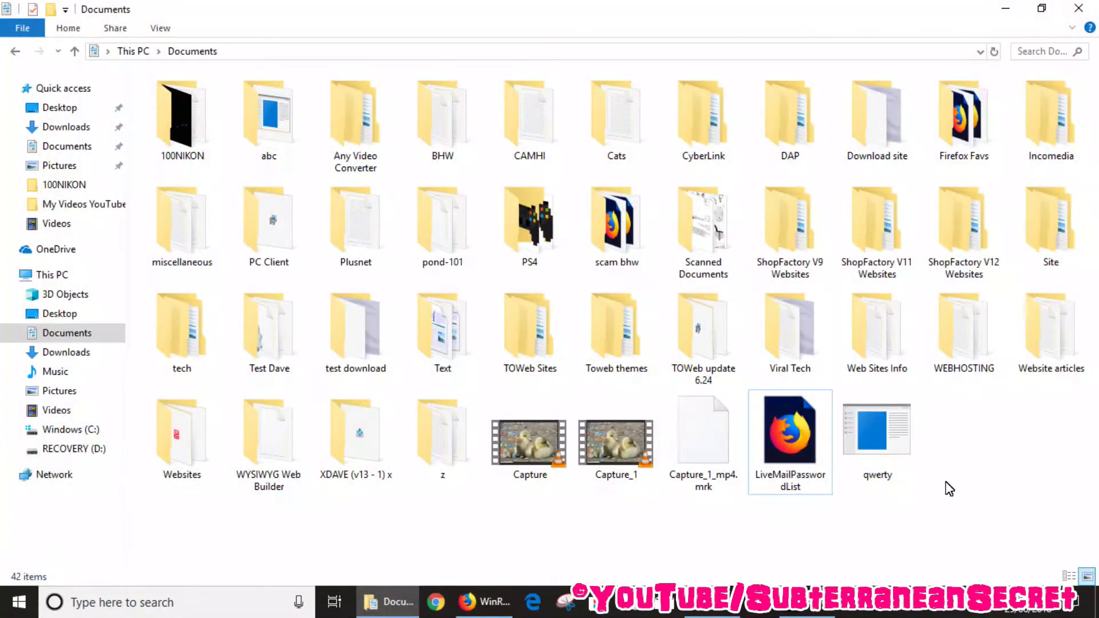
pyautogui.moveTo(854, 448)
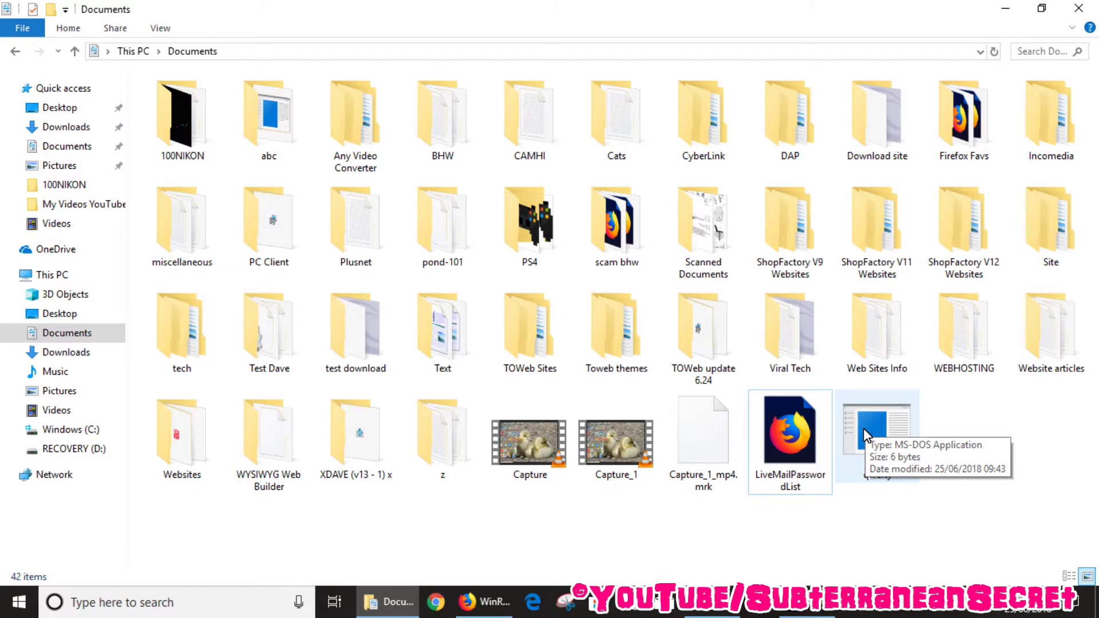
pyautogui.doubleClick(863, 429)
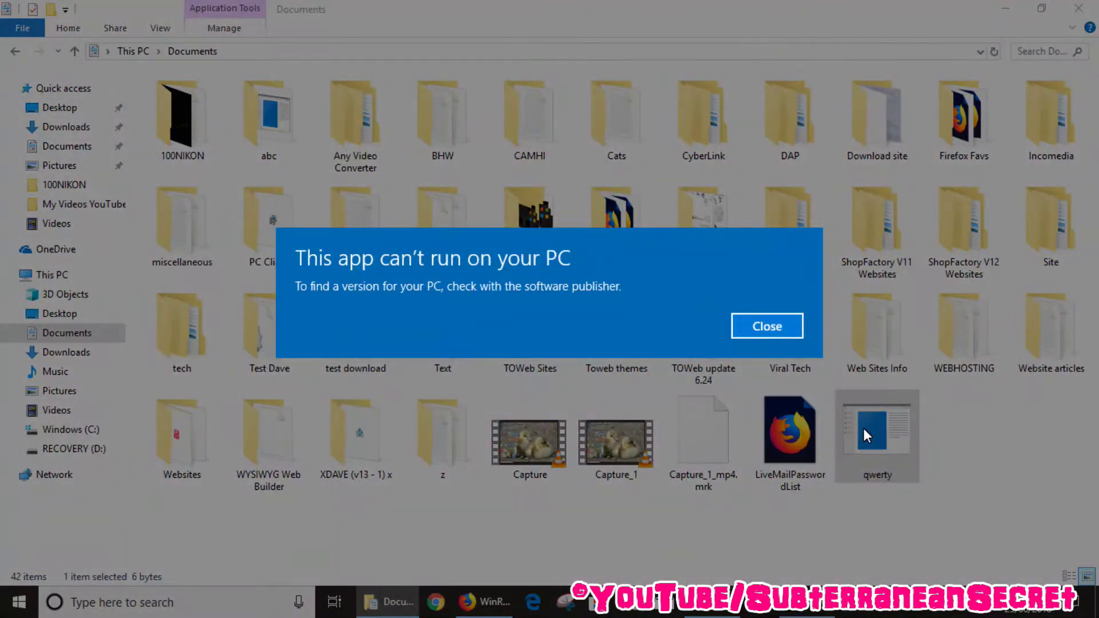
pyautogui.click(762, 325)
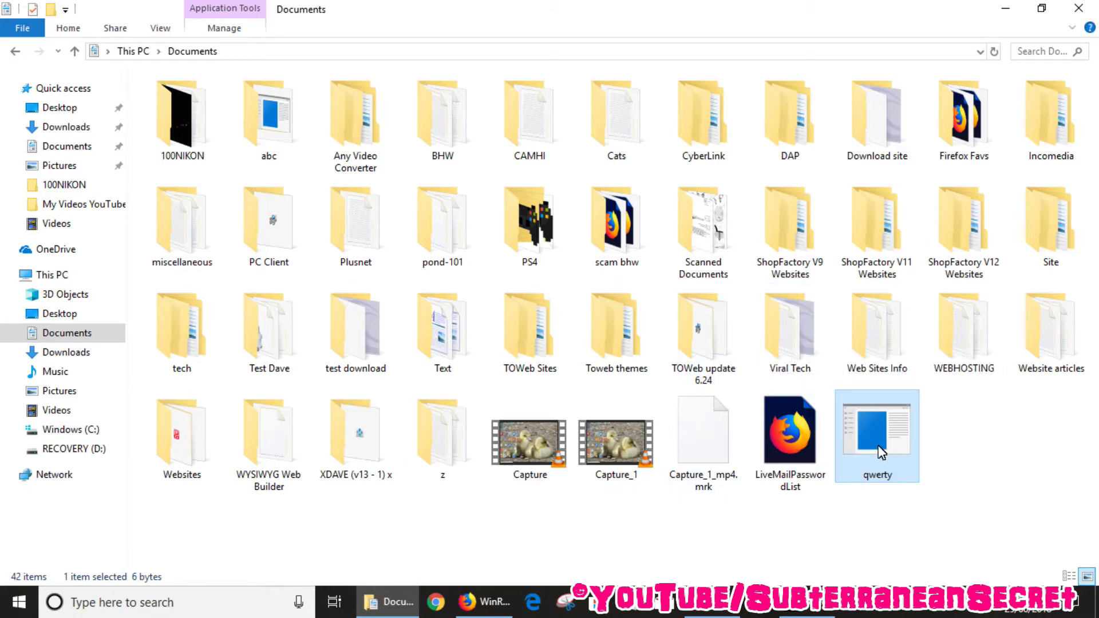
pyautogui.click(508, 590)
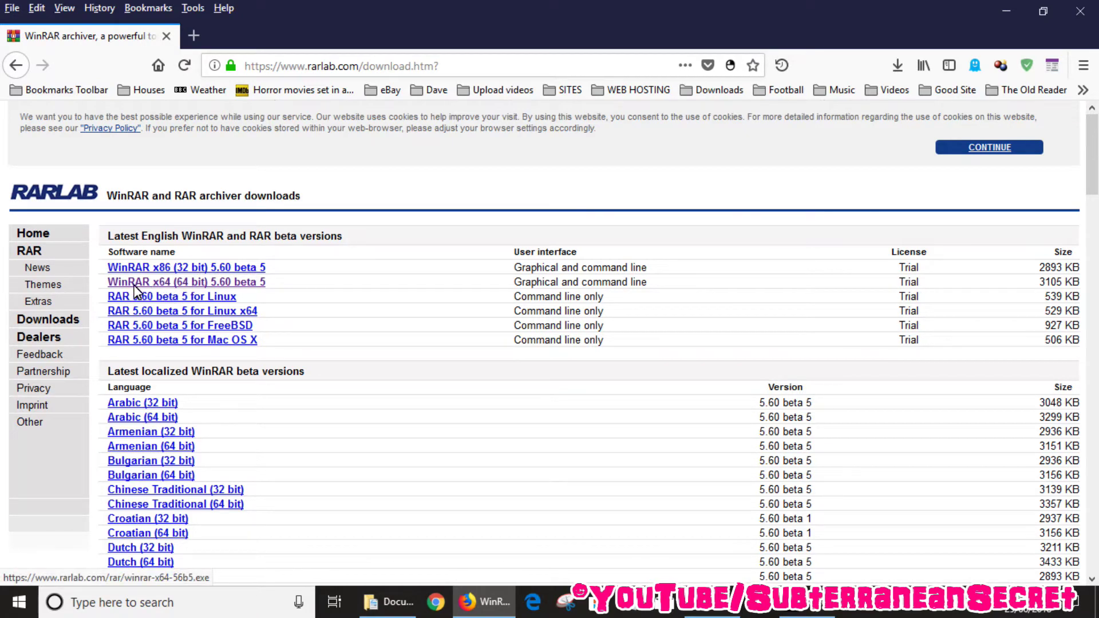
# Download the WinRAR x64 5.60 beta 5 installer to Downloads, replacing the existing copy.
pyautogui.click(192, 285)
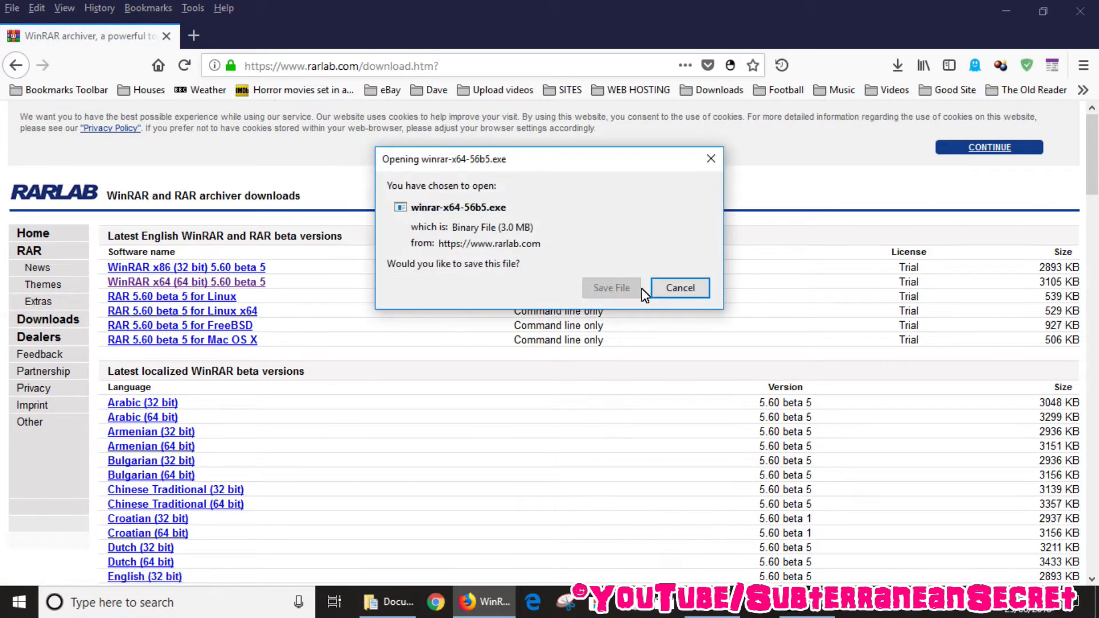
pyautogui.click(627, 288)
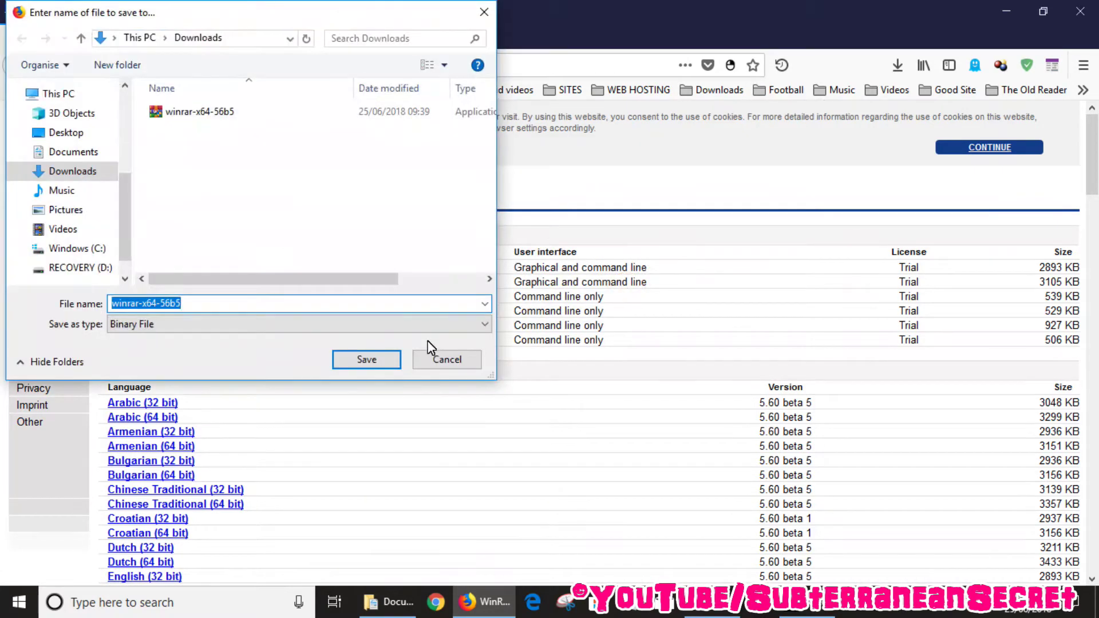
pyautogui.click(380, 359)
pyautogui.click(589, 299)
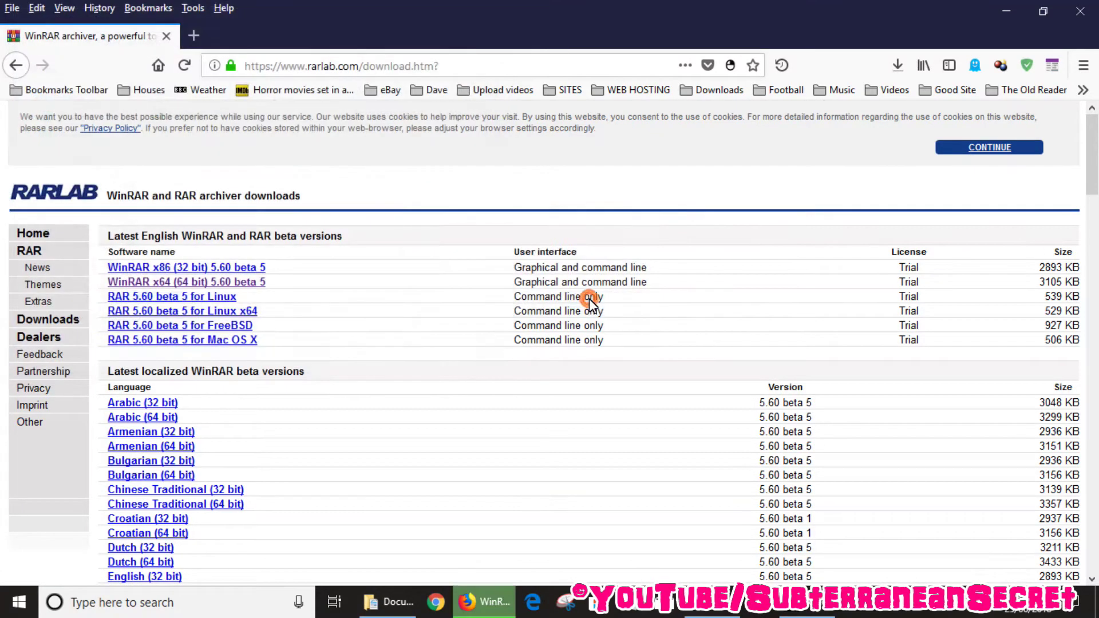
pyautogui.click(898, 65)
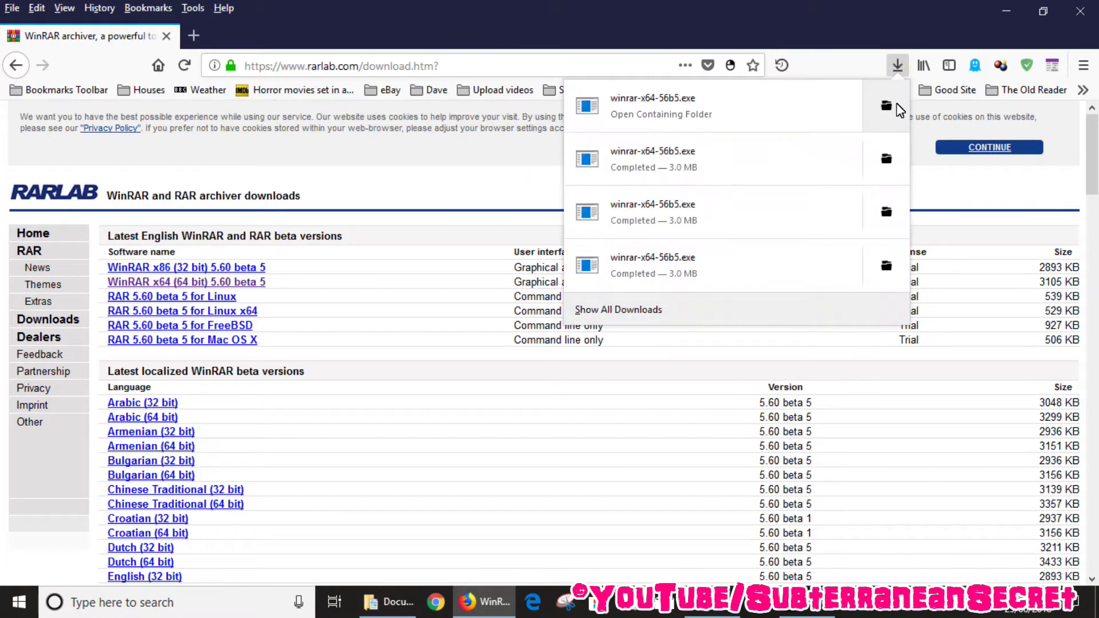
pyautogui.click(895, 114)
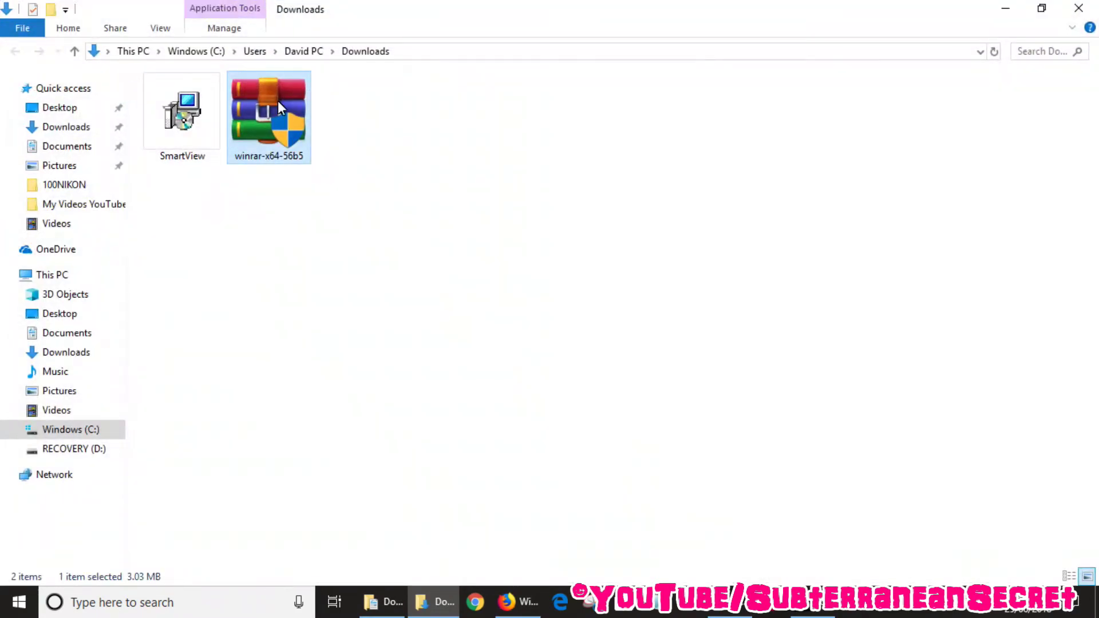
# Install WinRAR 5.60 beta 5 into C:\Program Files\WinRAR with default associations and close leftover windows.
pyautogui.doubleClick(276, 98)
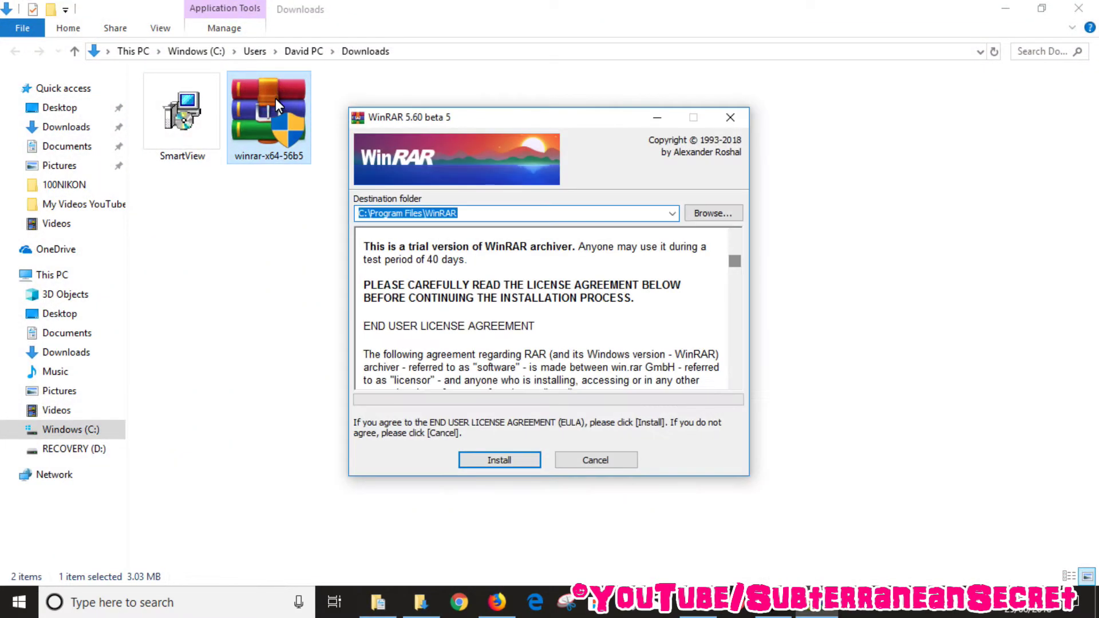
pyautogui.press('Return')
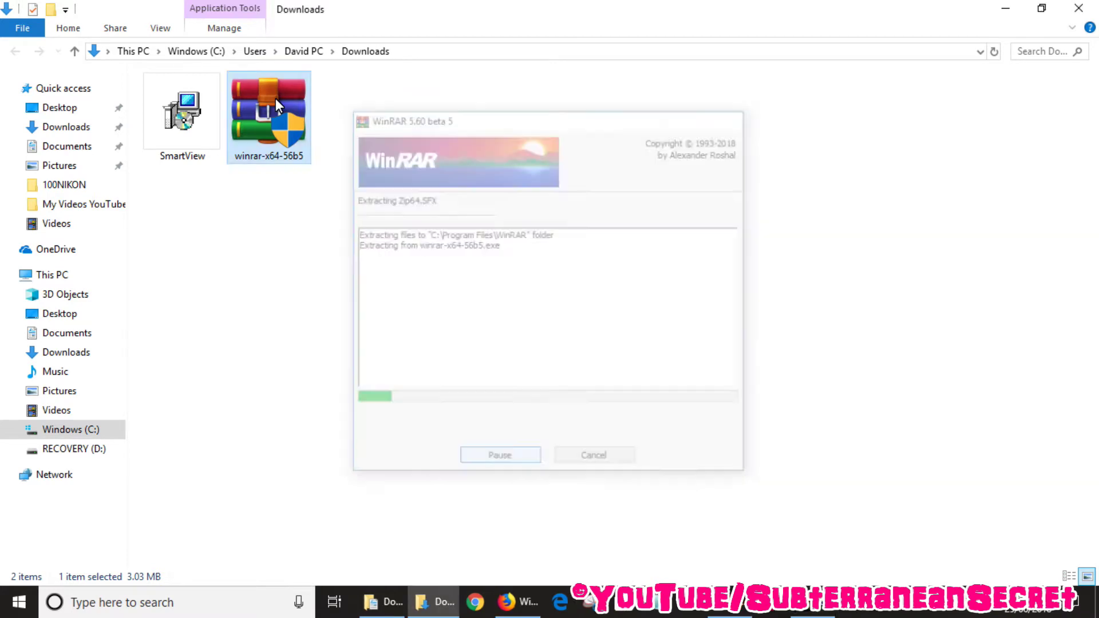
pyautogui.press('Return')
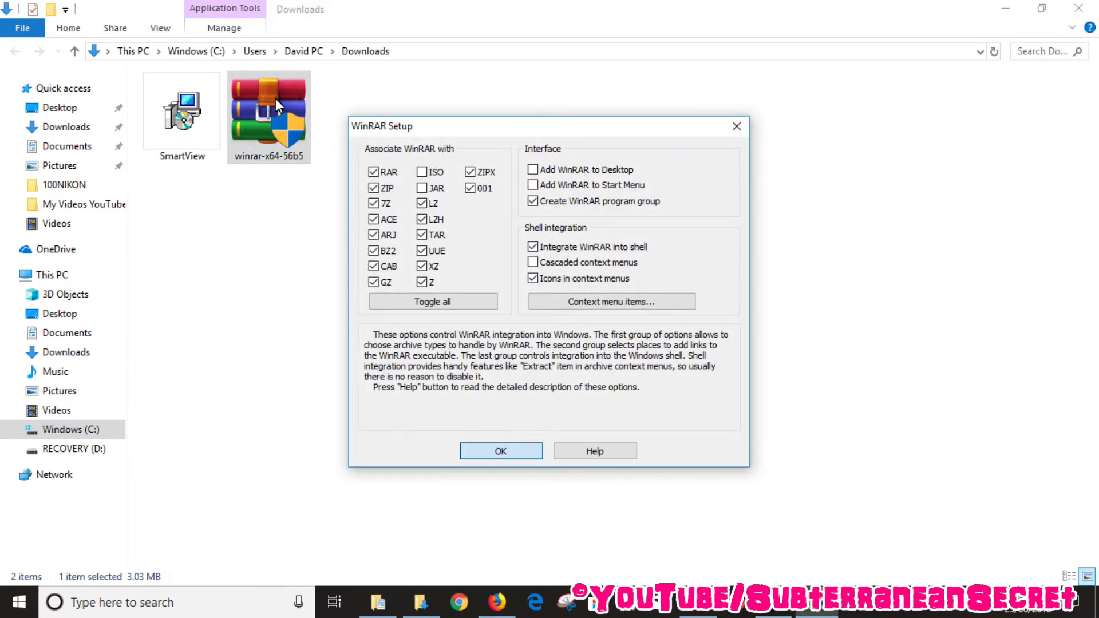
pyautogui.press('Return')
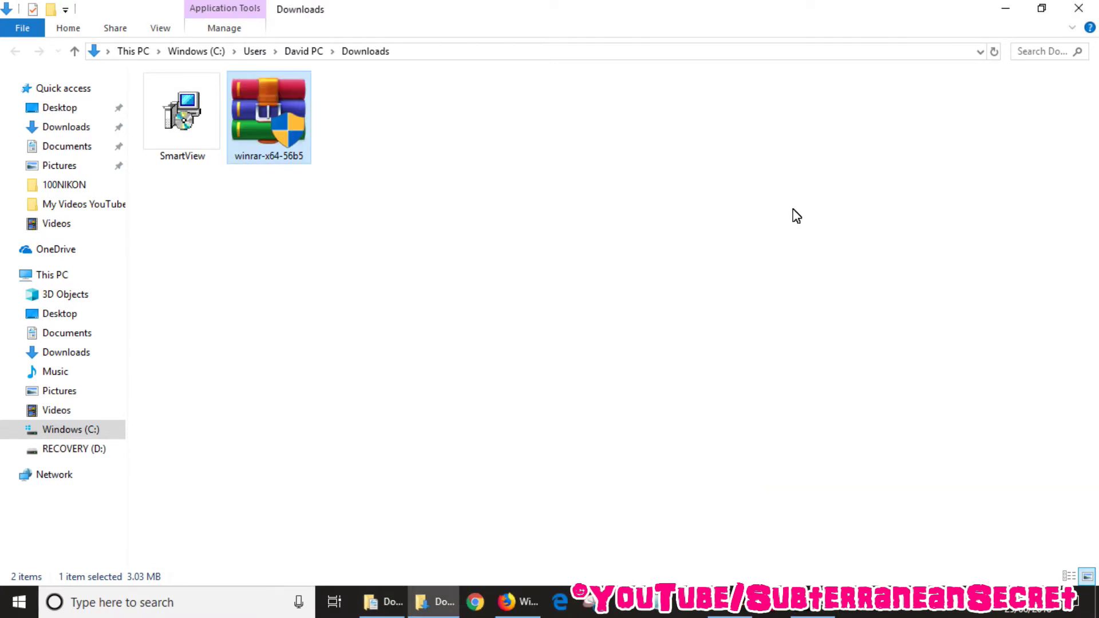
pyautogui.click(1080, 16)
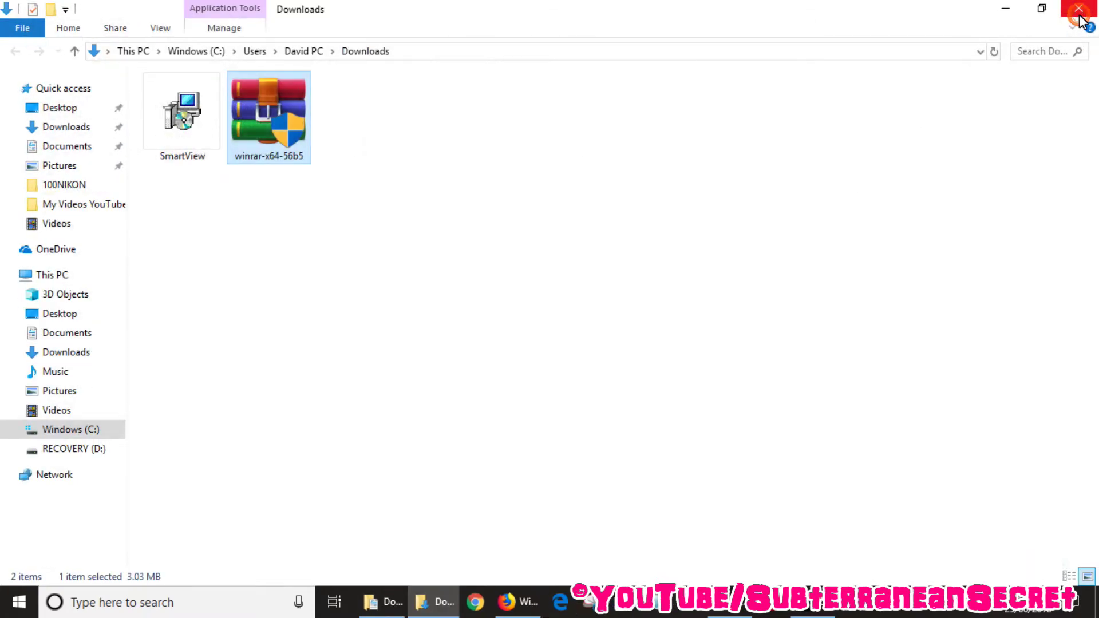
pyautogui.click(1080, 12)
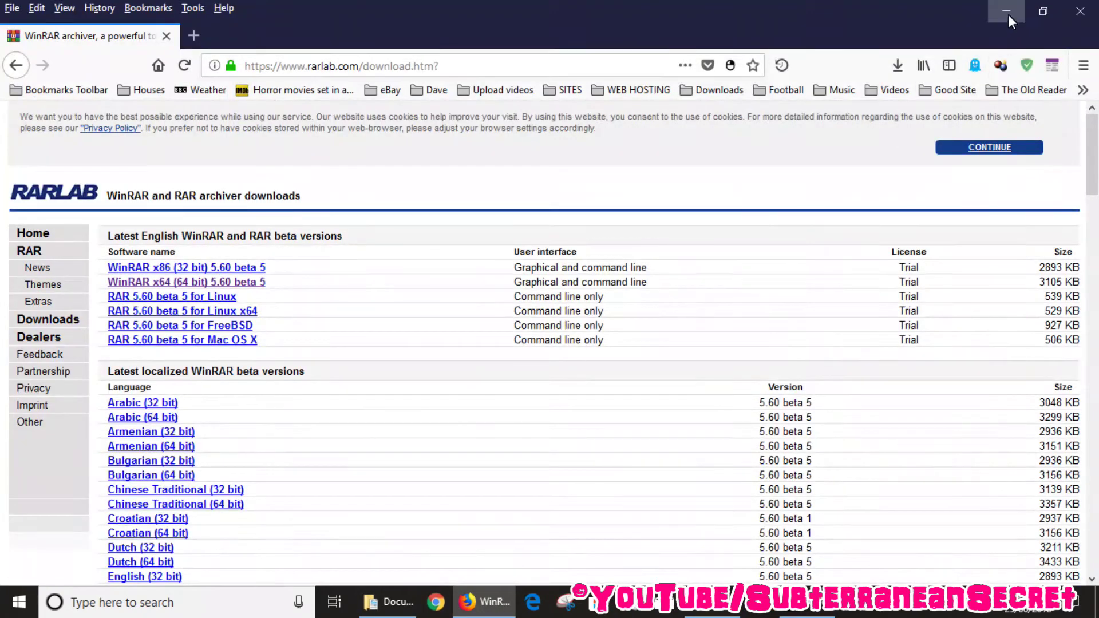
# Archive the qwerty file in Documents as qwerty.rar using default settings.
pyautogui.click(1006, 12)
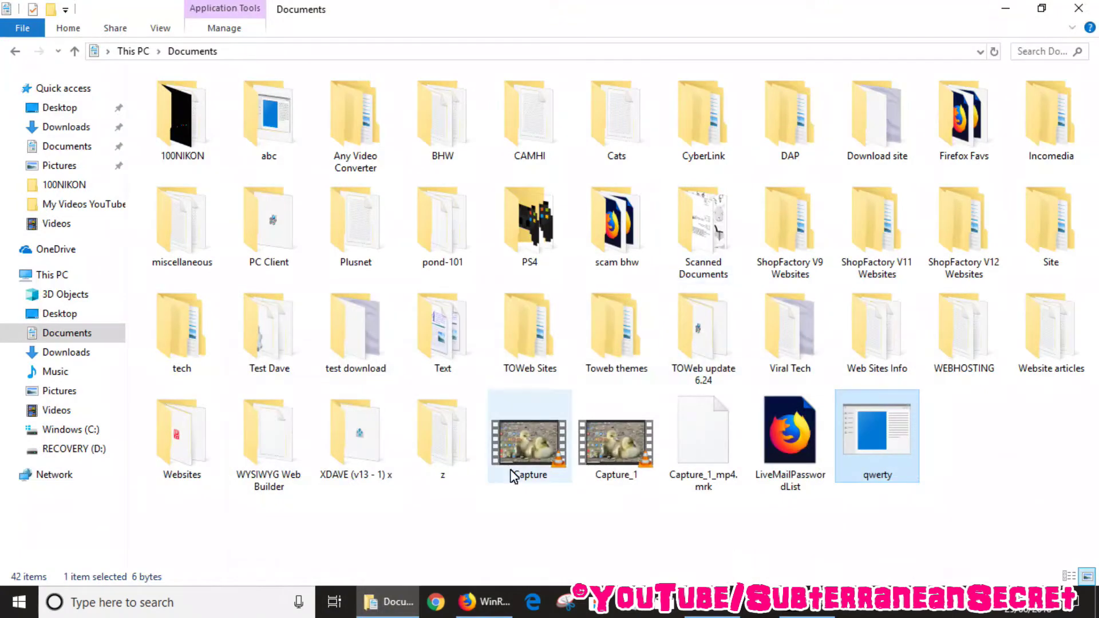
pyautogui.click(815, 531)
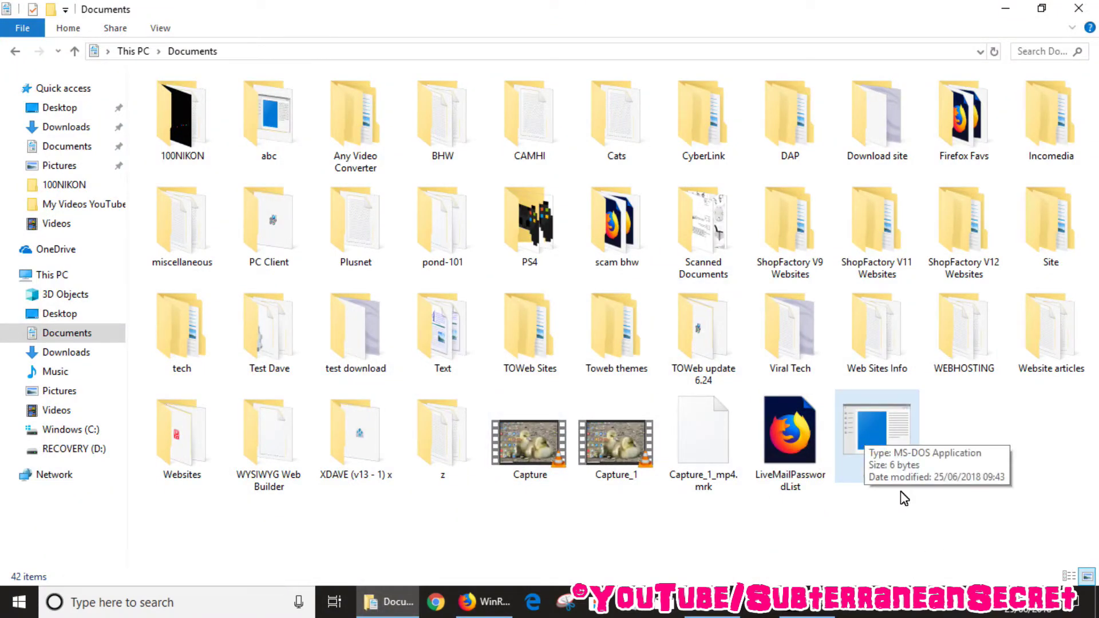
pyautogui.moveTo(873, 427)
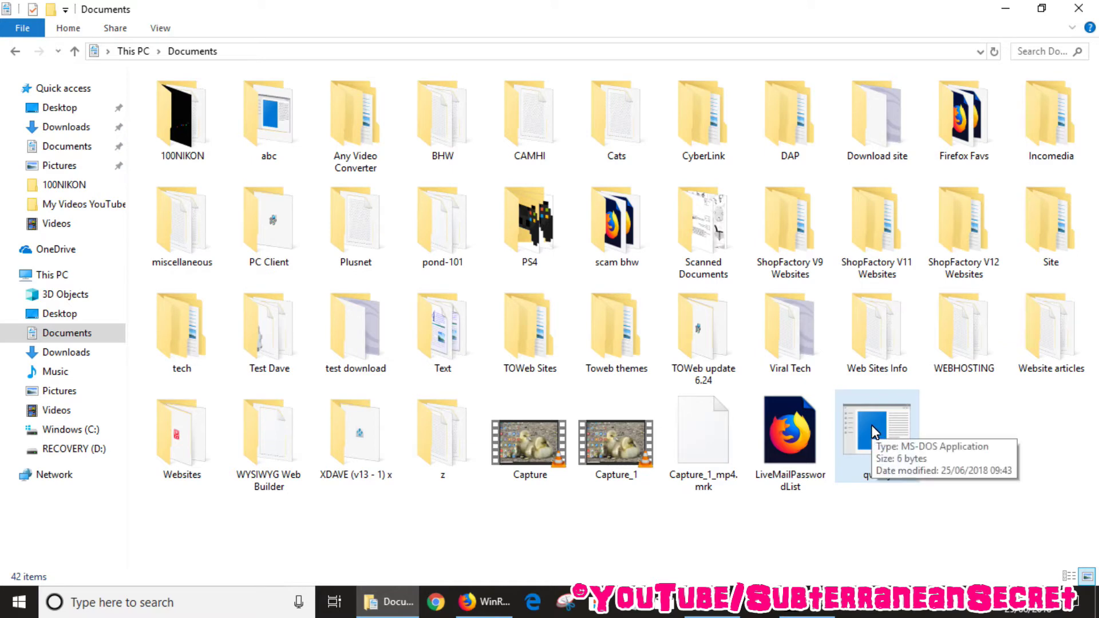
pyautogui.rightClick(871, 424)
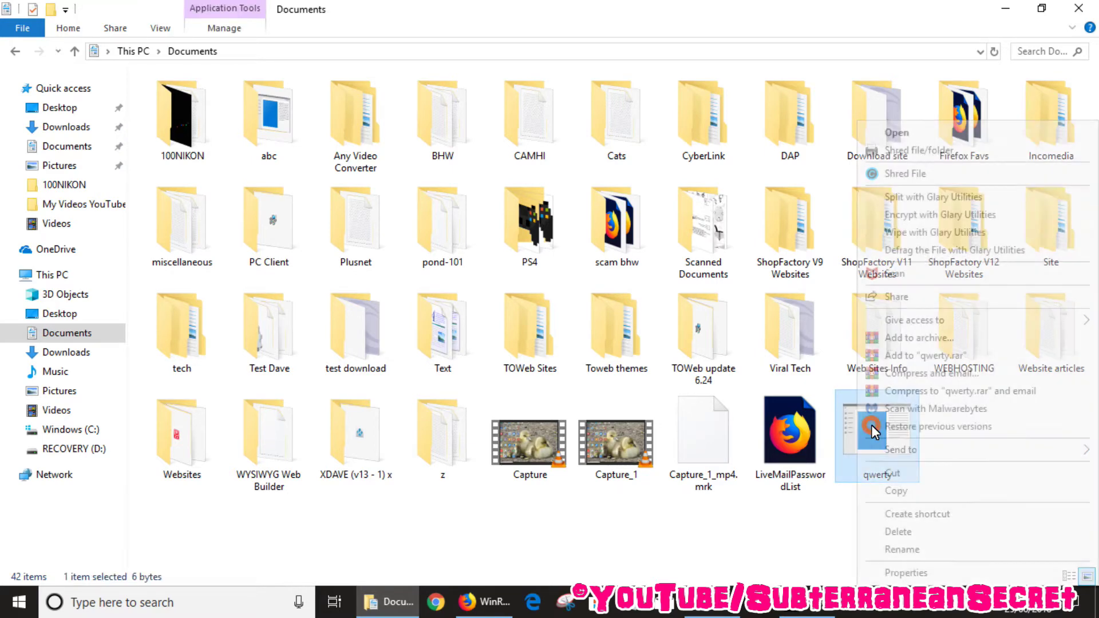
pyautogui.moveTo(890, 449)
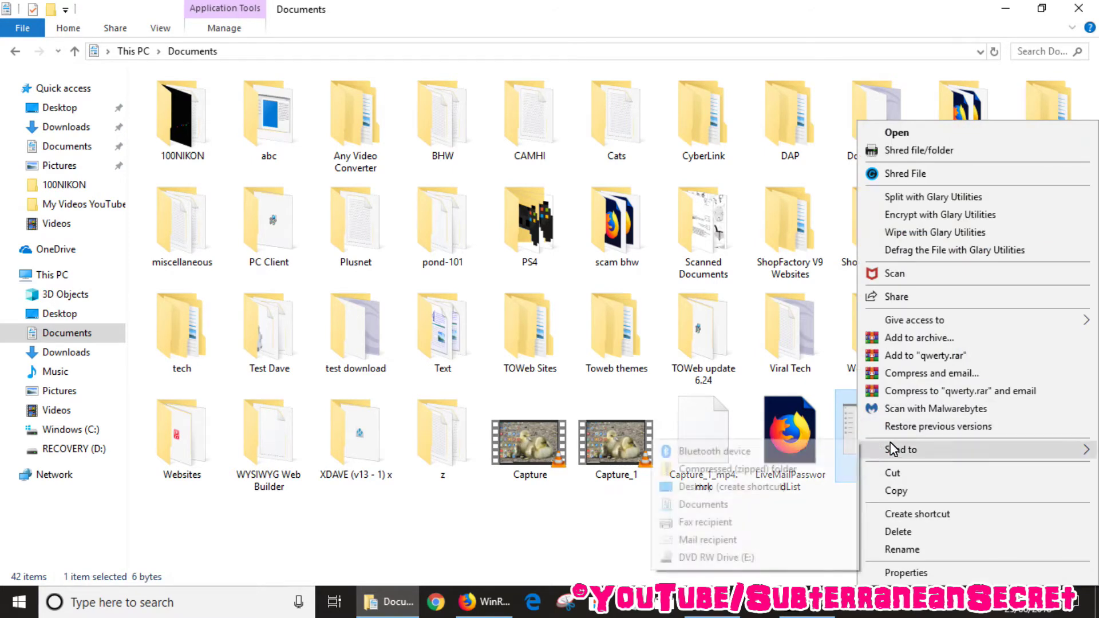
pyautogui.click(916, 338)
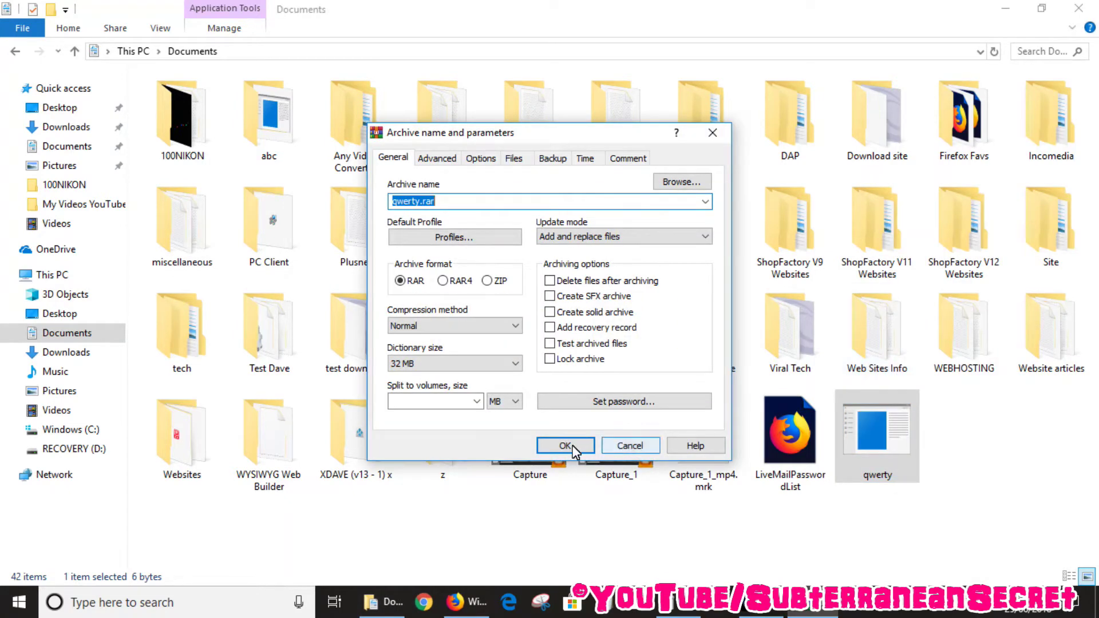
pyautogui.click(566, 444)
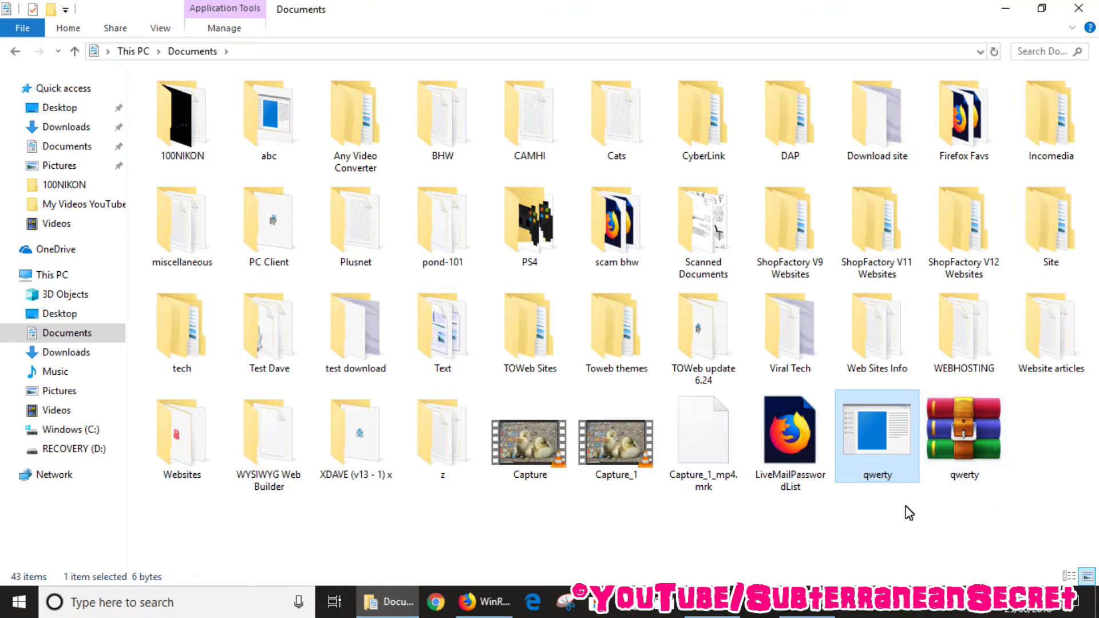
pyautogui.rightClick(951, 430)
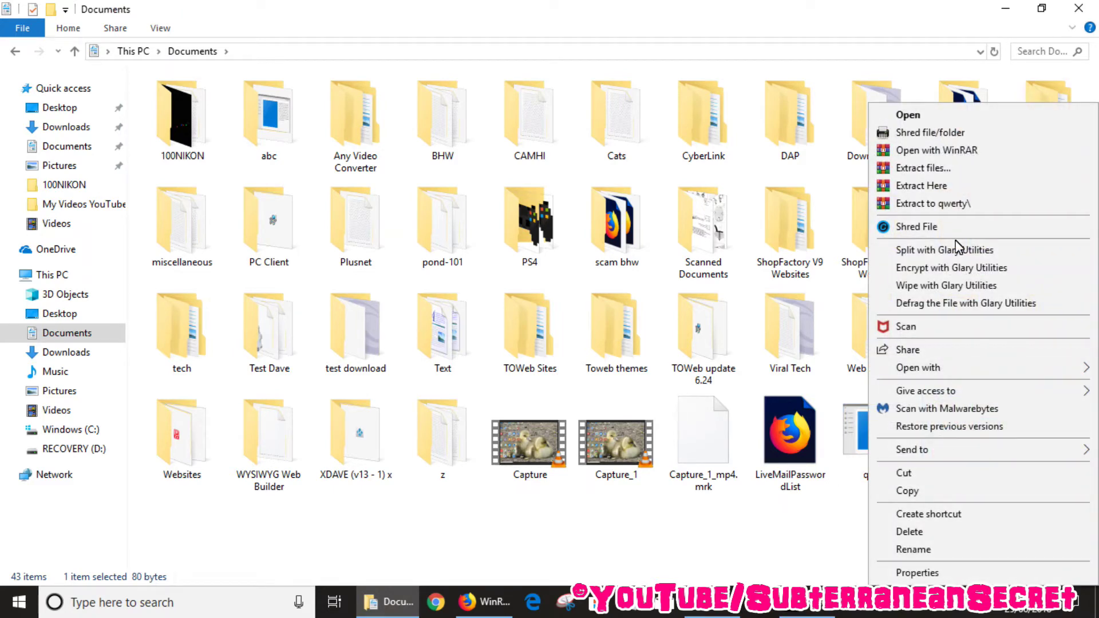
# Extract qwerty.rar in place, renaming the output to qwerty without the .com extension.
pyautogui.click(911, 187)
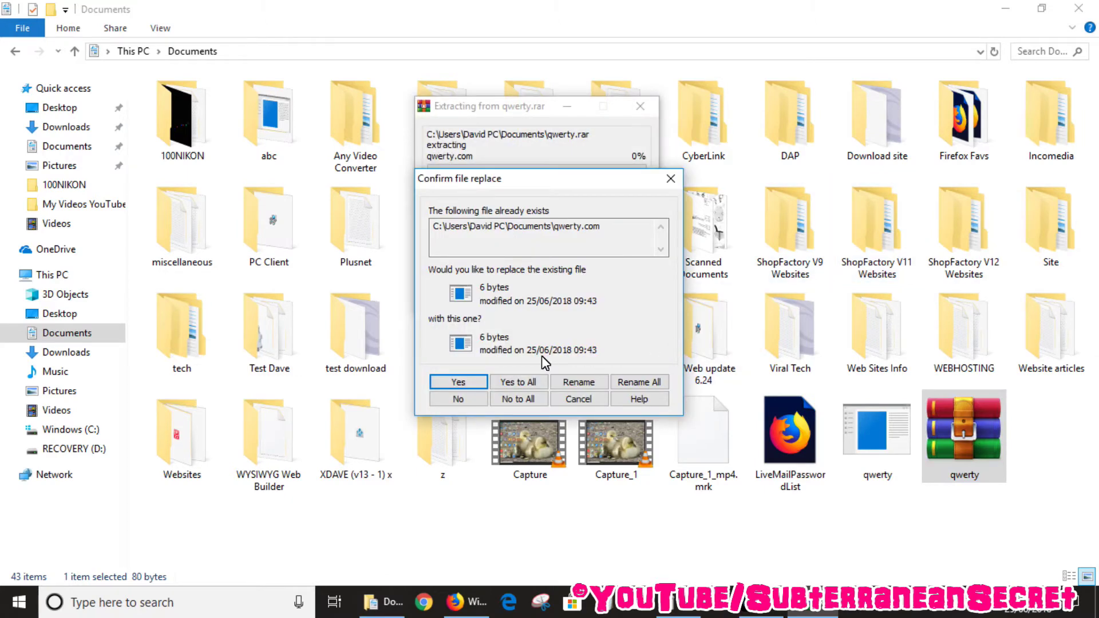
pyautogui.click(584, 385)
pyautogui.click(590, 315)
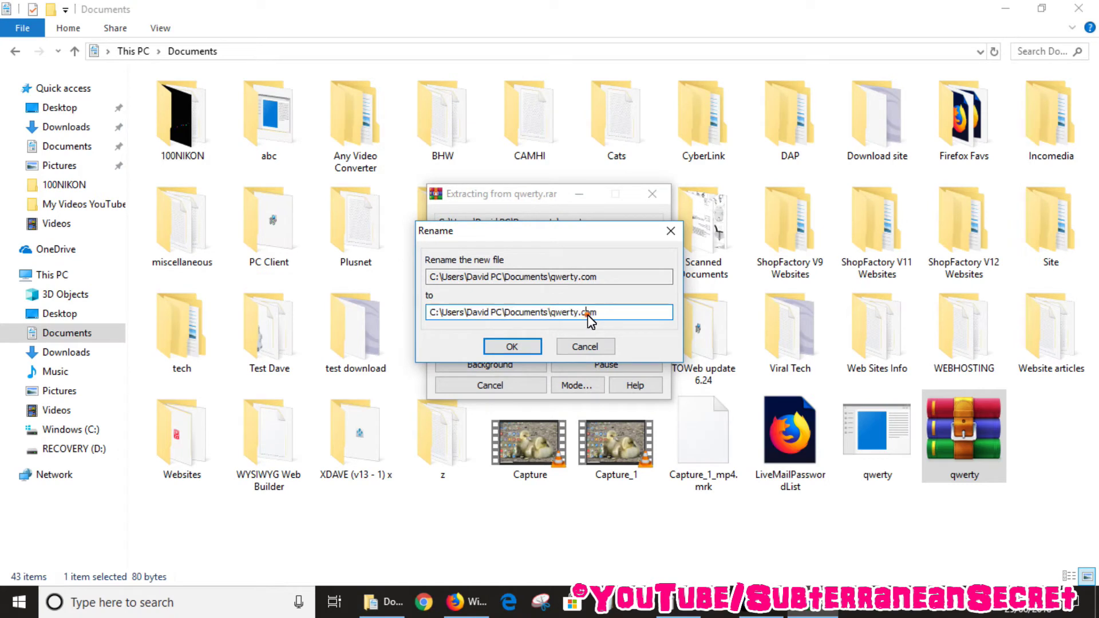
pyautogui.moveTo(580, 312); pyautogui.dragTo(612, 322)
pyautogui.click(503, 349)
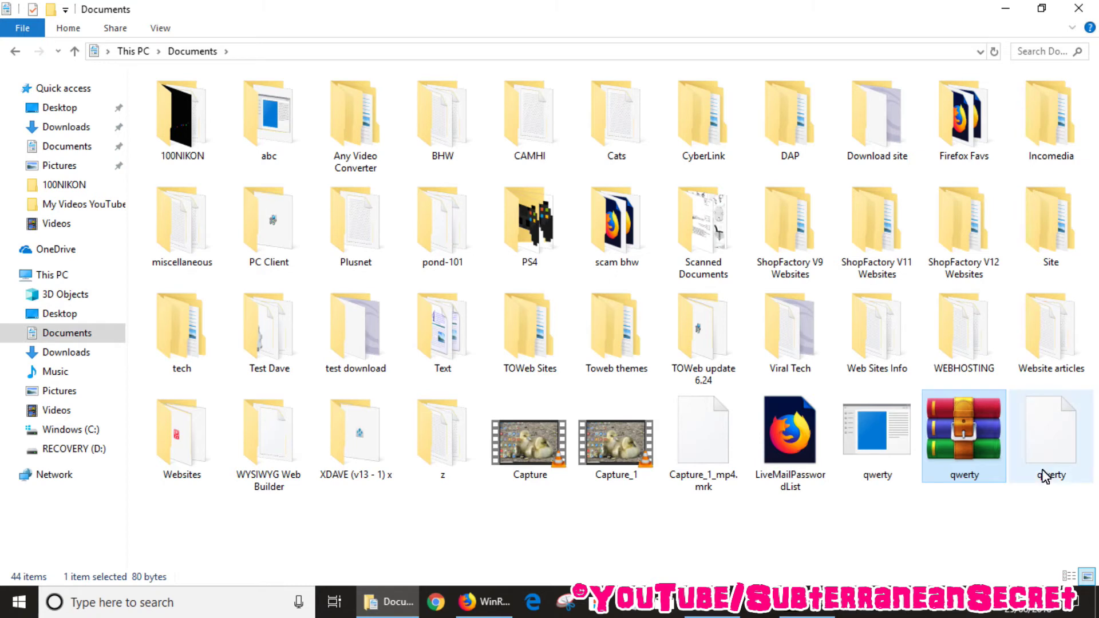
pyautogui.doubleClick(1047, 444)
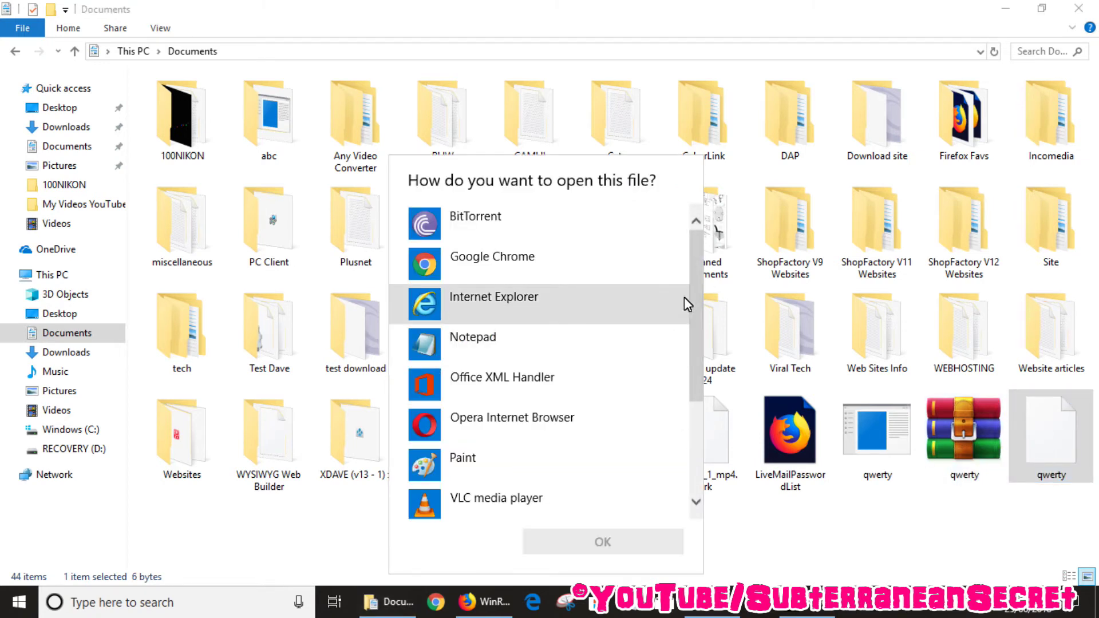
# Open the extensionless qwerty file with Notepad to reveal its qwerty text.
pyautogui.moveTo(694, 279); pyautogui.dragTo(699, 366)
pyautogui.moveTo(702, 408); pyautogui.dragTo(693, 286)
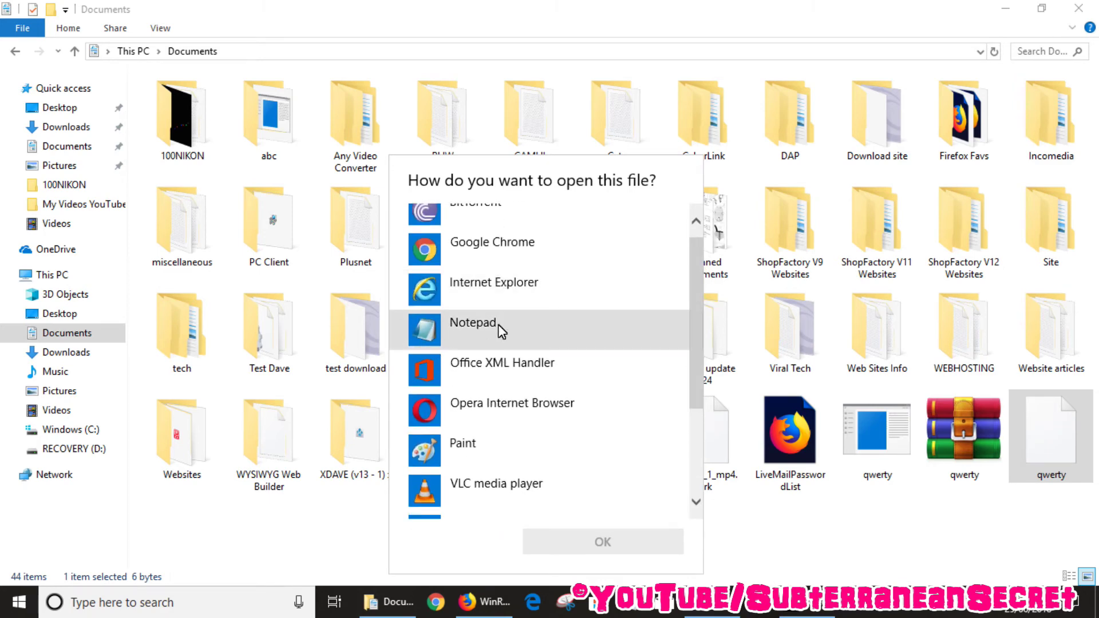
pyautogui.click(440, 325)
pyautogui.press('Return')
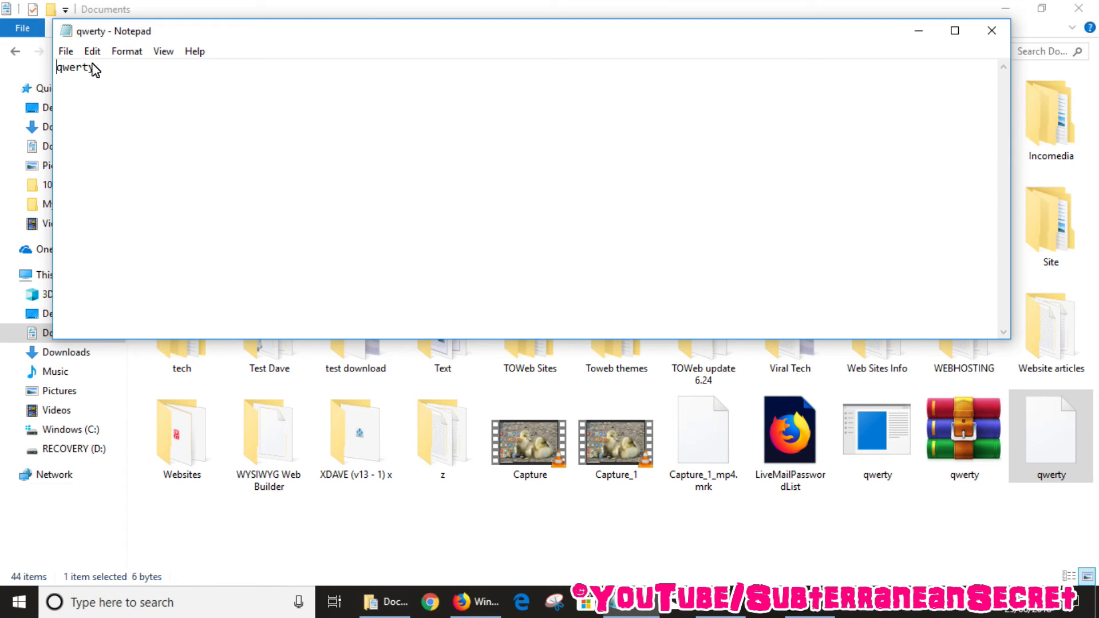
pyautogui.click(66, 51)
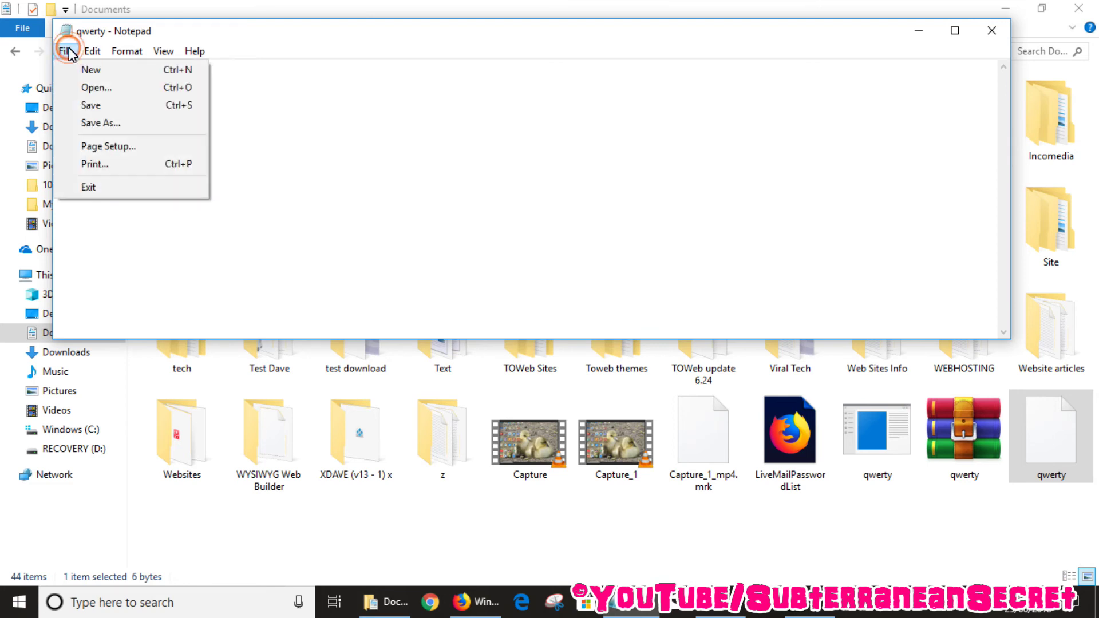
# Save the text as a text document named 12345 in Documents and close Notepad.
pyautogui.click(102, 122)
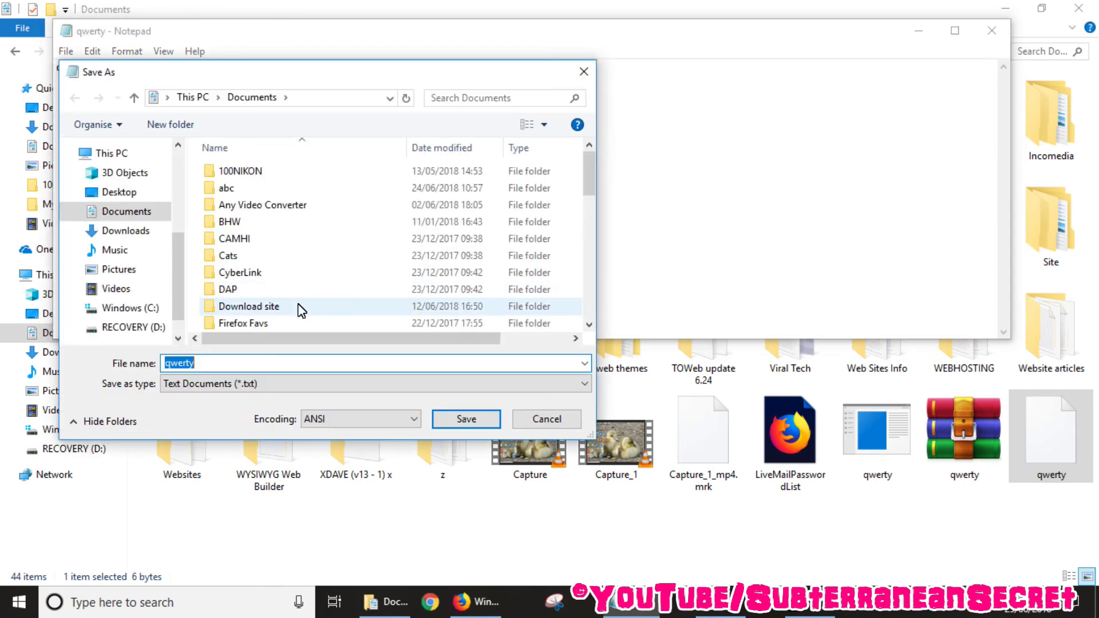
pyautogui.press('BackSpace')
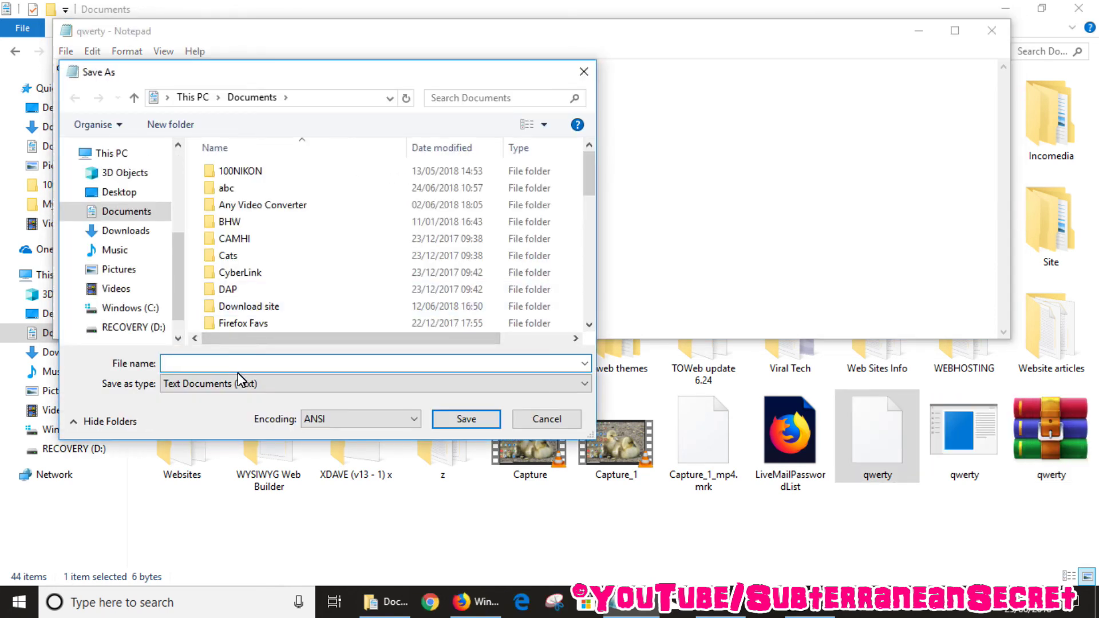
pyautogui.write('12345')
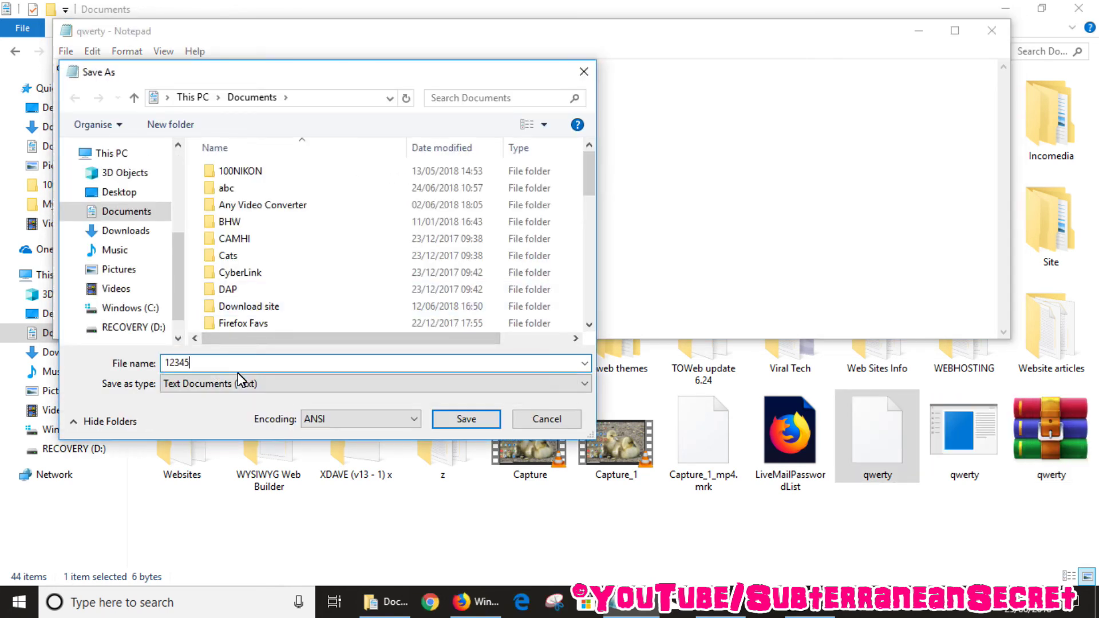
pyautogui.click(466, 419)
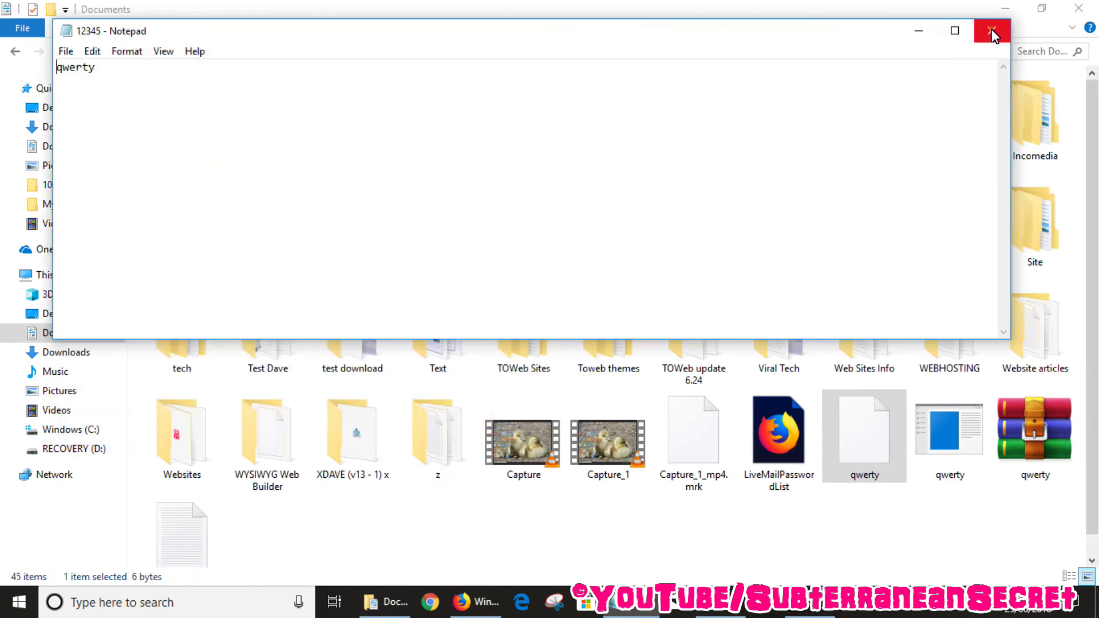
pyautogui.click(993, 30)
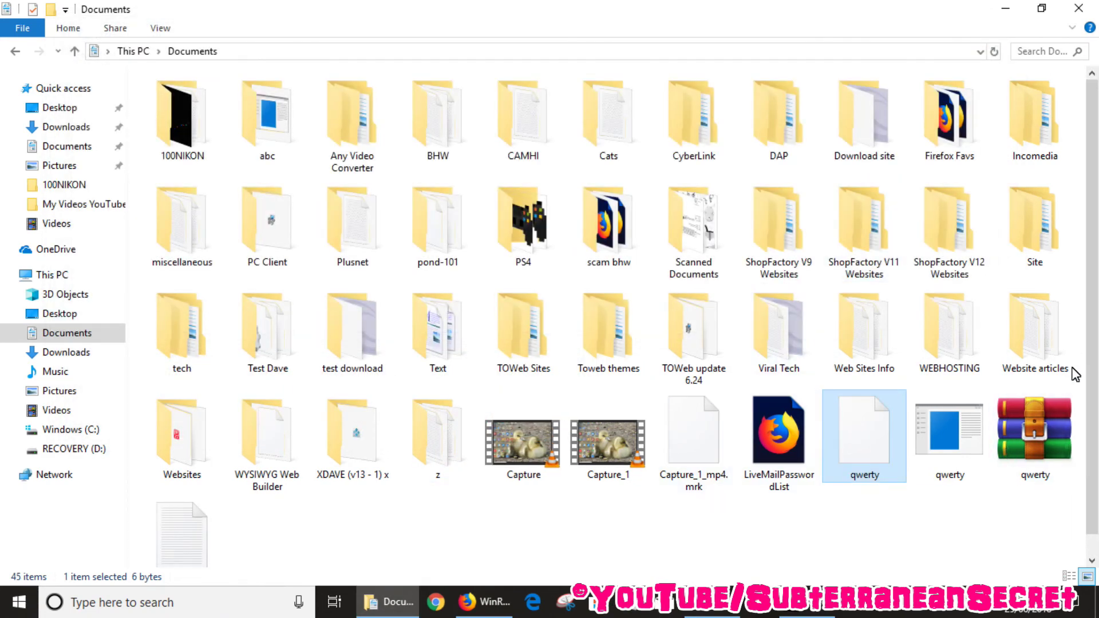
# Reopen 12345 from Documents to verify its contents, then close it.
pyautogui.scroll(-1, 1091, 320)
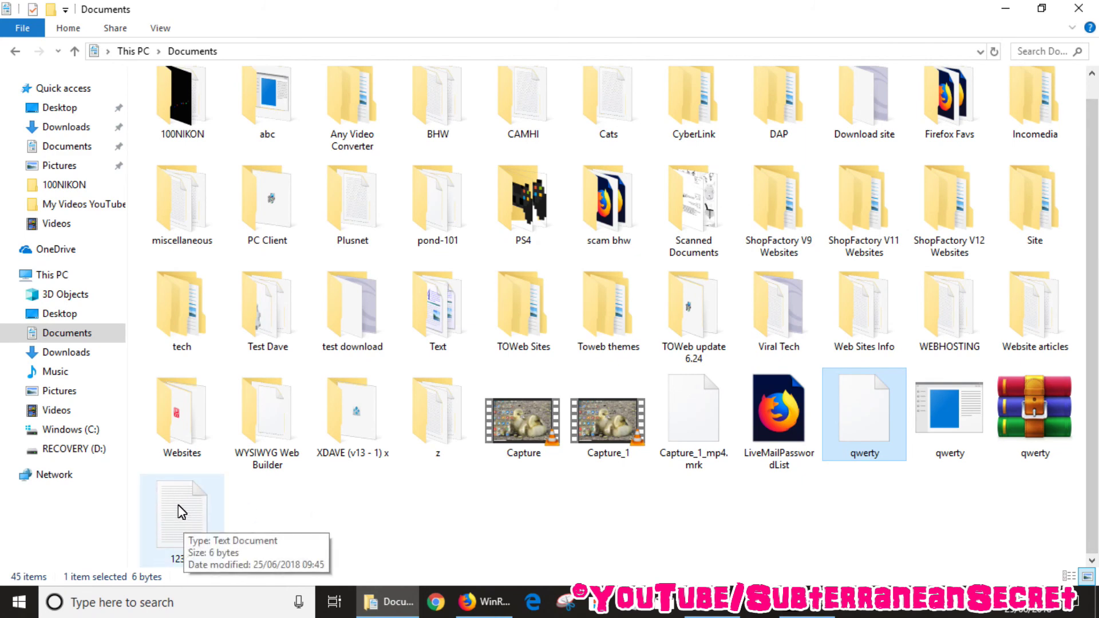
pyautogui.doubleClick(181, 524)
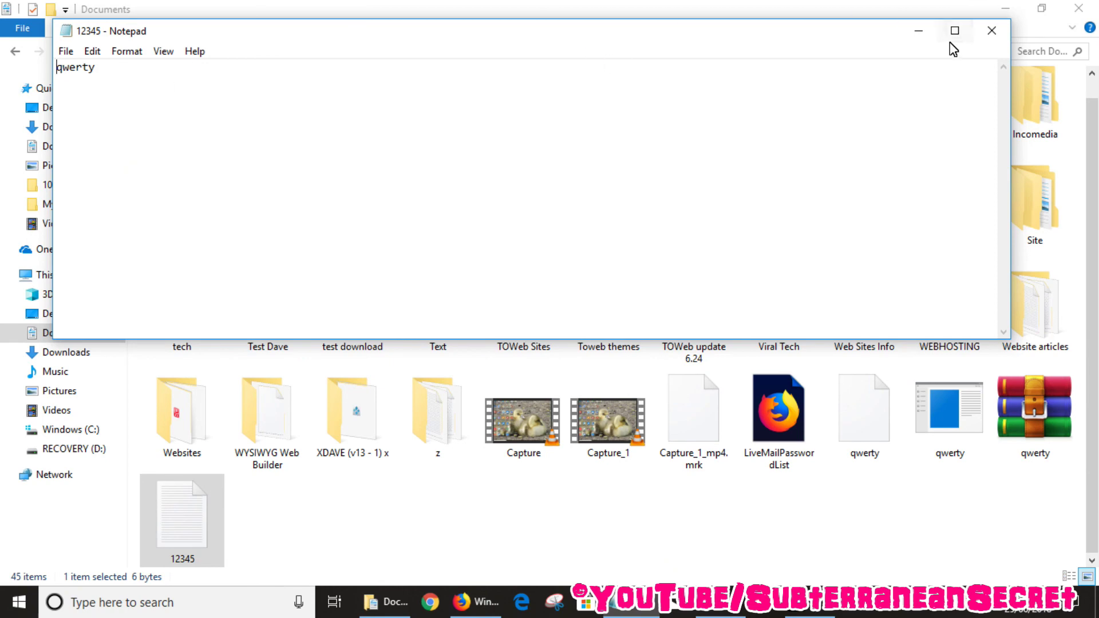
pyautogui.click(992, 32)
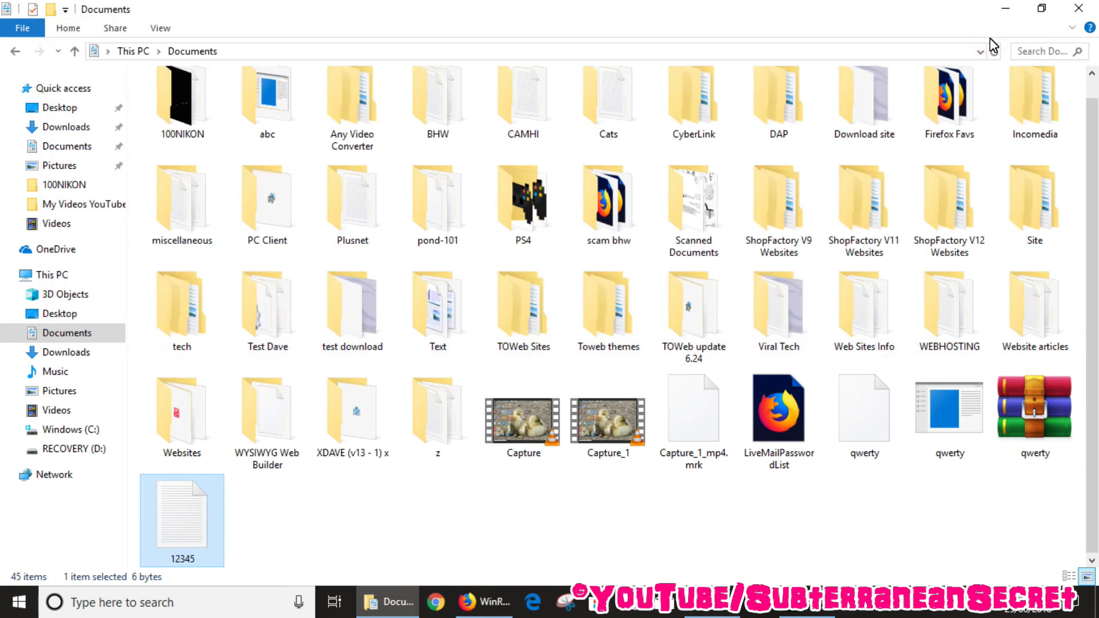